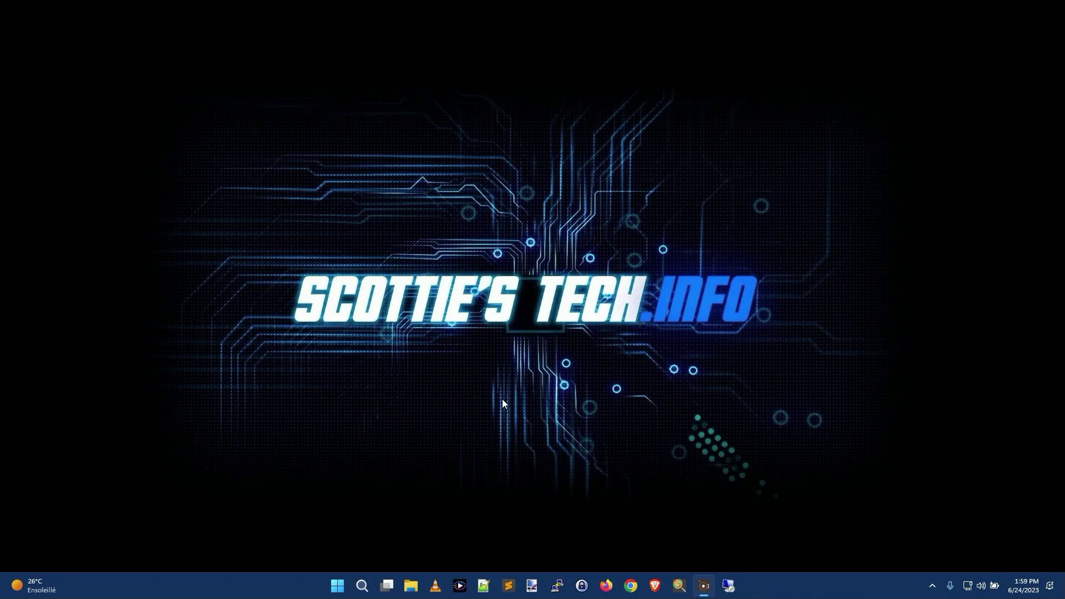
- Launch Event Viewer from a Start search for 'event', then enlarge and raise its window
{"action": "left_click", "coordinate": [338, 587]}
{"action": "type", "text": "event"}
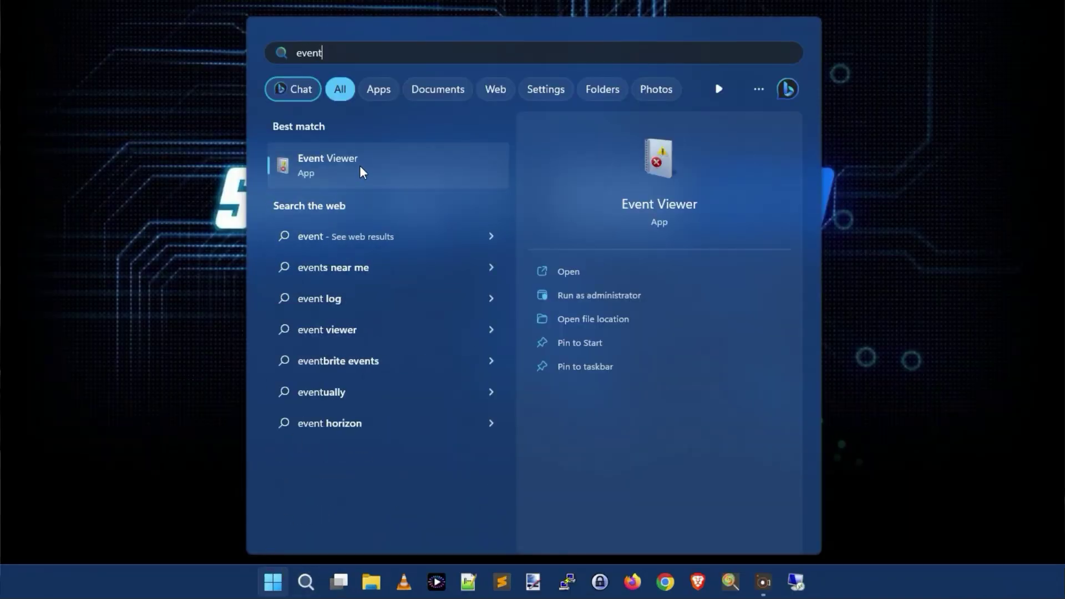
{"action": "left_click", "coordinate": [359, 166]}
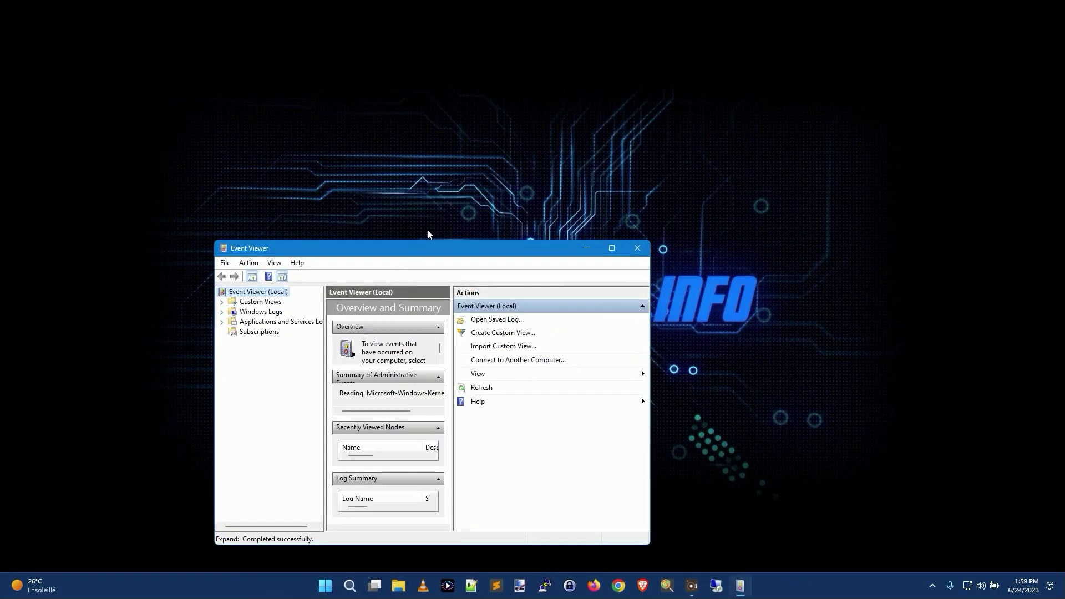
{"action": "left_click_drag", "start_coordinate": [652, 242], "coordinate": [950, 88]}
{"action": "left_click_drag", "start_coordinate": [696, 103], "coordinate": [702, 72]}
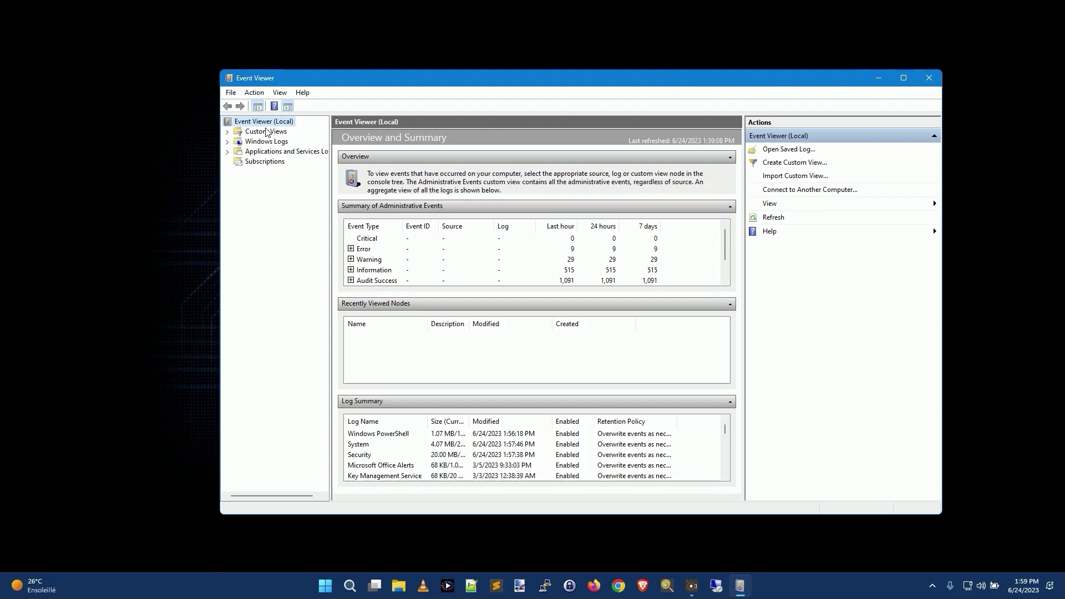
- Expand Windows Logs, select the System log, and scroll through its 6,985 events
{"action": "left_click", "coordinate": [228, 142]}
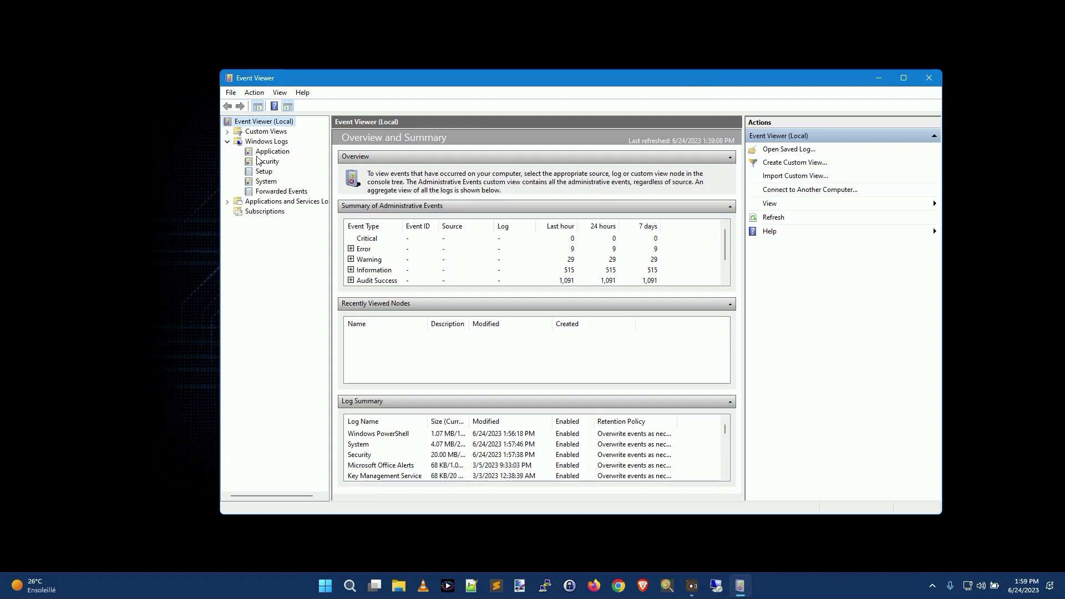
{"action": "left_click", "coordinate": [270, 182]}
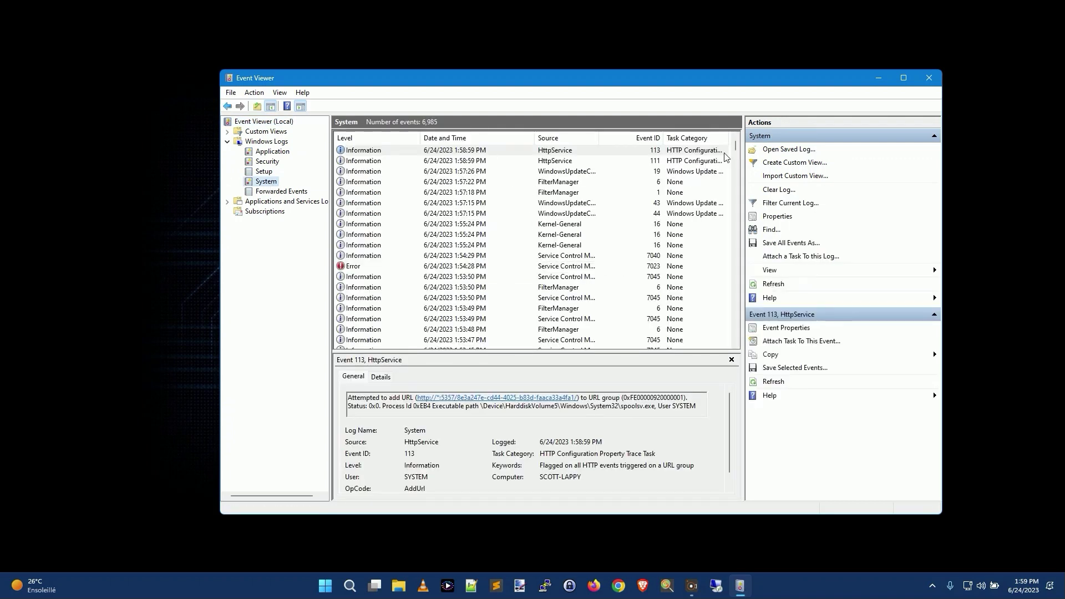
{"action": "scroll", "coordinate": [681, 192], "scroll_direction": "down", "scroll_amount": 10}
{"action": "scroll", "coordinate": [680, 192], "scroll_direction": "down", "scroll_amount": 12}
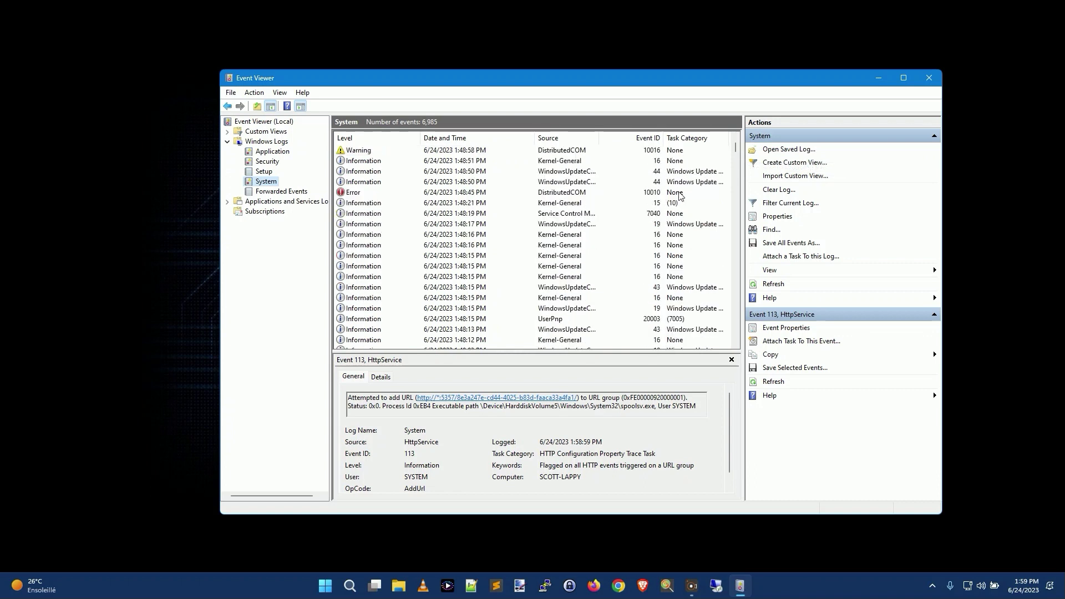
{"action": "scroll", "coordinate": [681, 199], "scroll_direction": "down", "scroll_amount": 12}
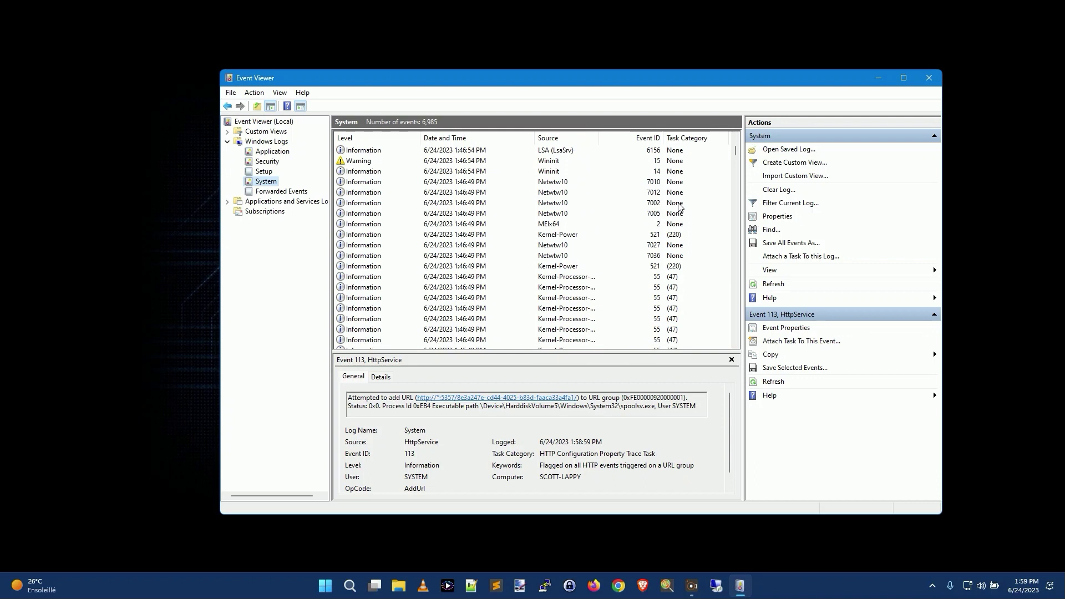
{"action": "scroll", "coordinate": [680, 207], "scroll_direction": "up", "scroll_amount": 3}
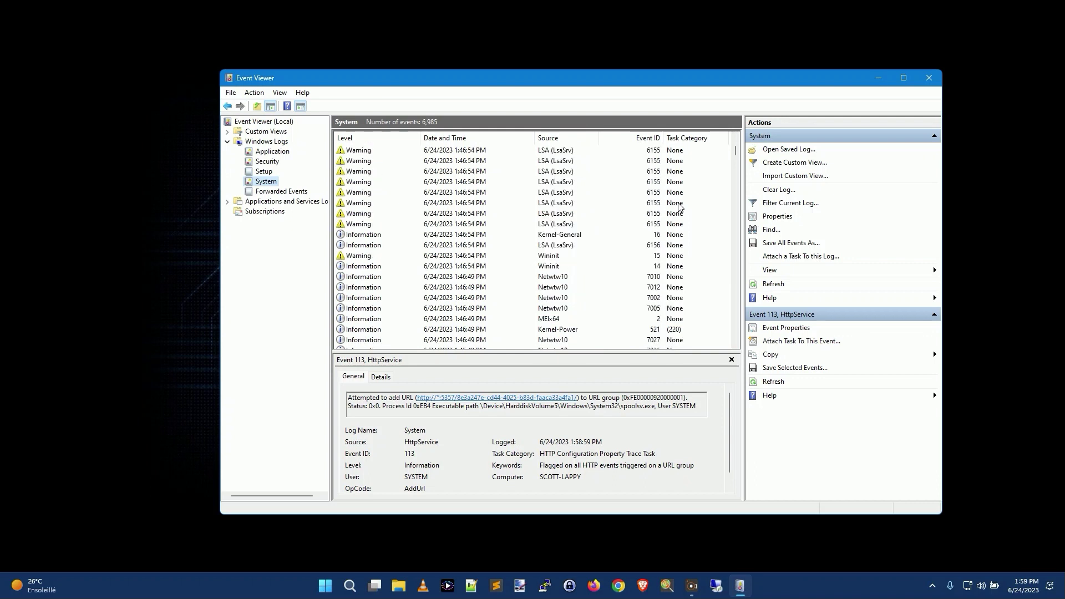
- Inspect the LSA 6155 warnings, Netwtw10 7002 and 7027, and Kernel-Processor-Power 55 events
{"action": "left_click", "coordinate": [464, 183]}
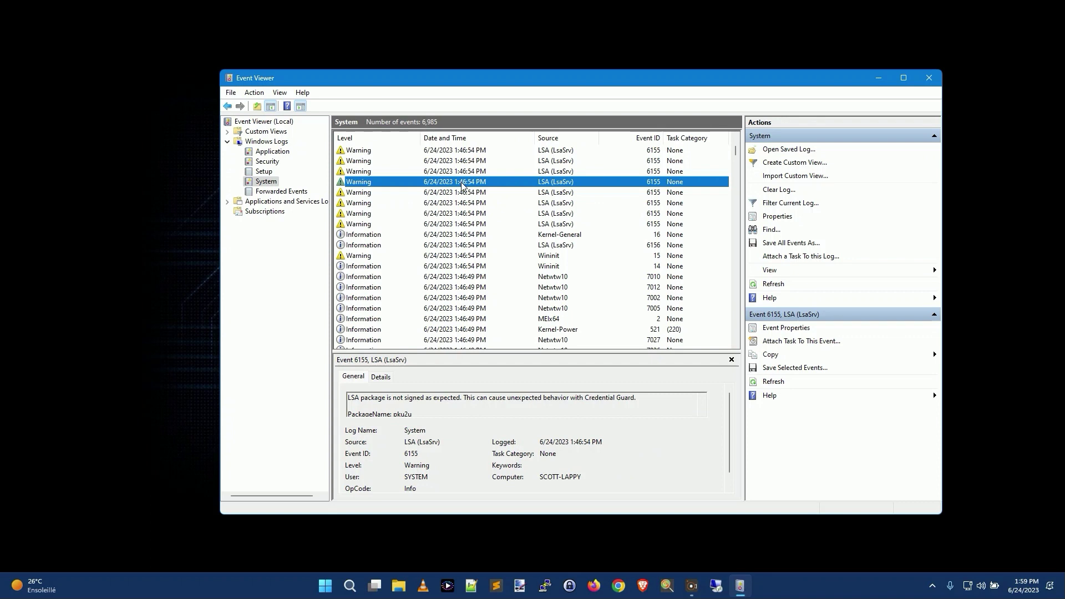
{"action": "left_click", "coordinate": [462, 193]}
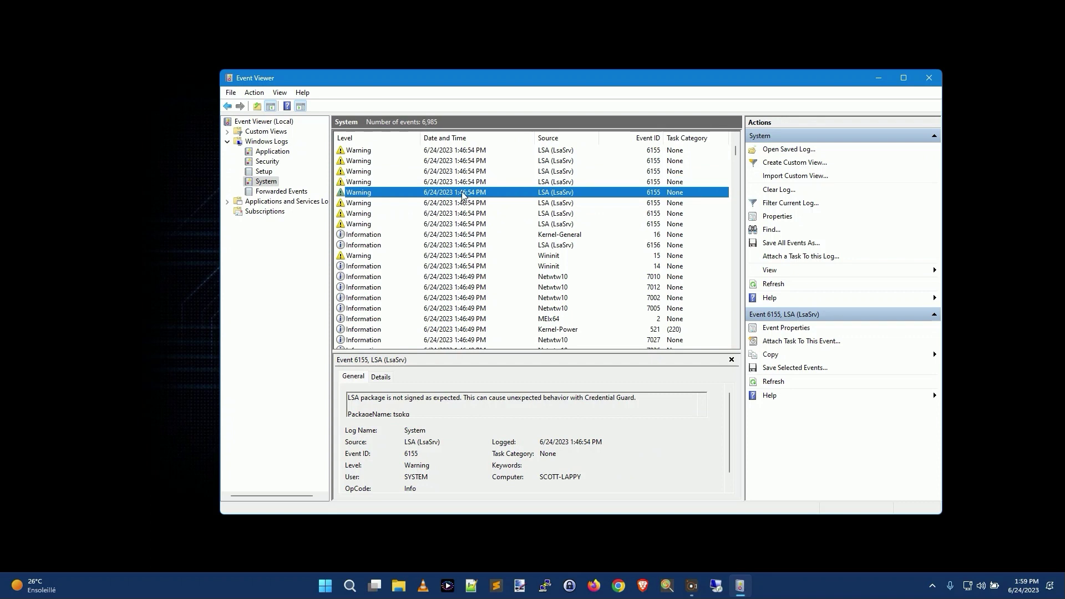
{"action": "left_click", "coordinate": [465, 204]}
{"action": "left_click", "coordinate": [464, 298]}
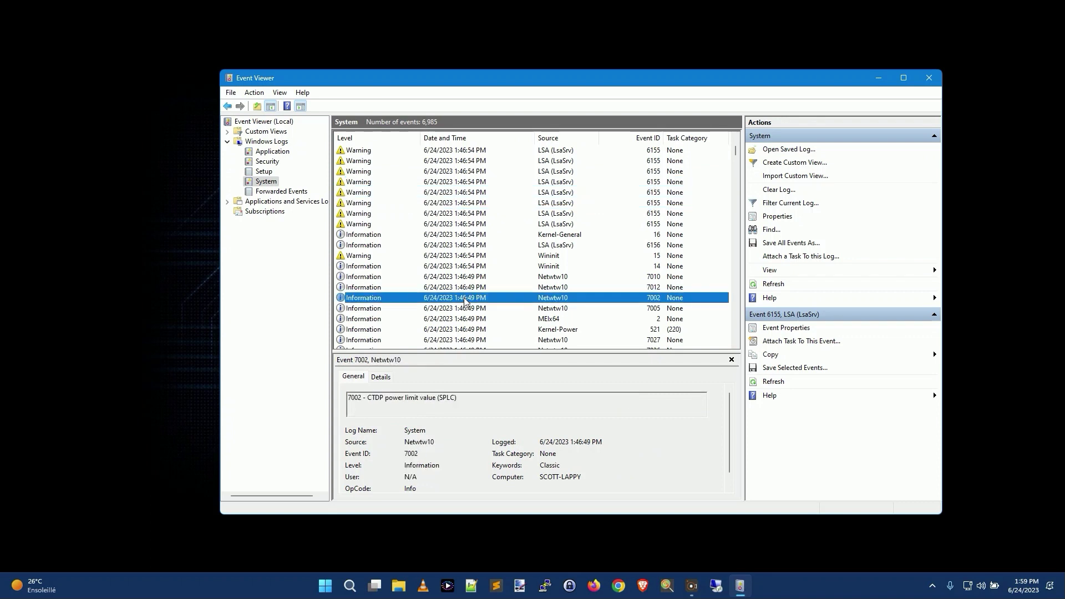
{"action": "scroll", "coordinate": [464, 295], "scroll_direction": "down", "scroll_amount": 2}
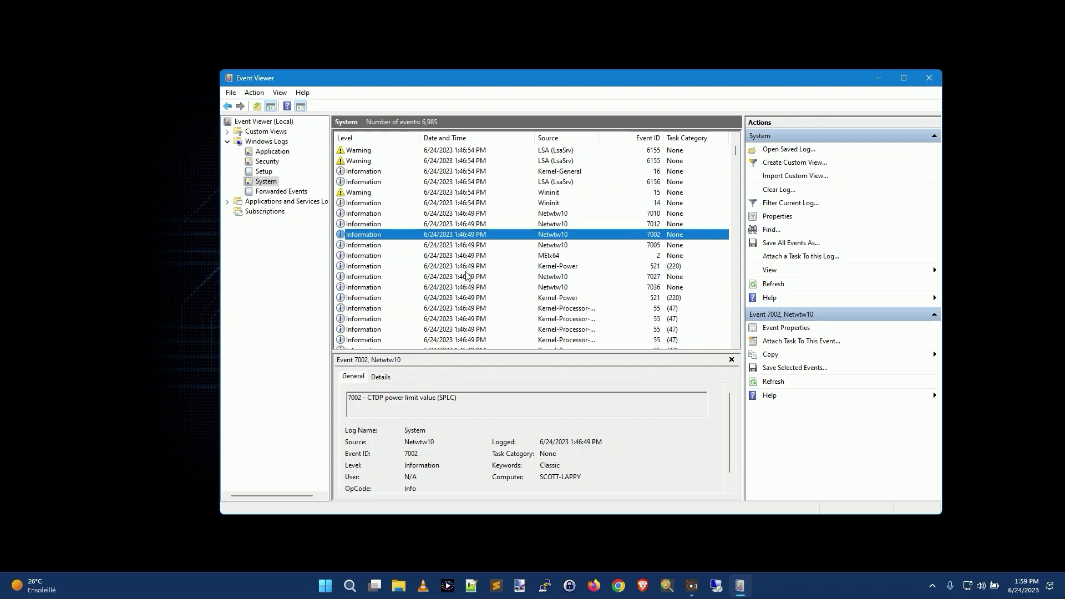
{"action": "left_click", "coordinate": [465, 277]}
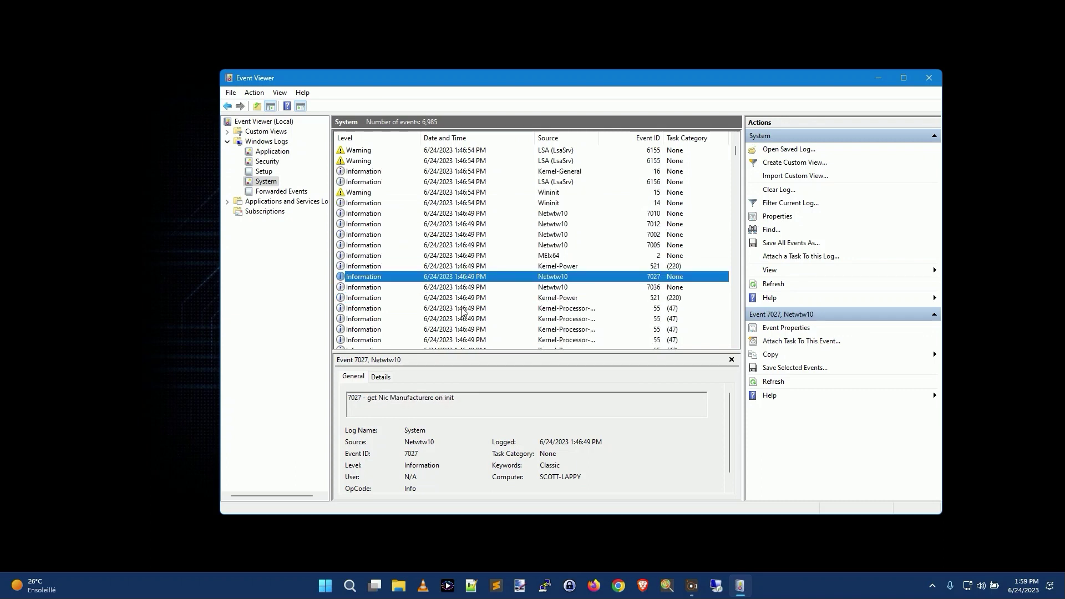
{"action": "left_click", "coordinate": [463, 309]}
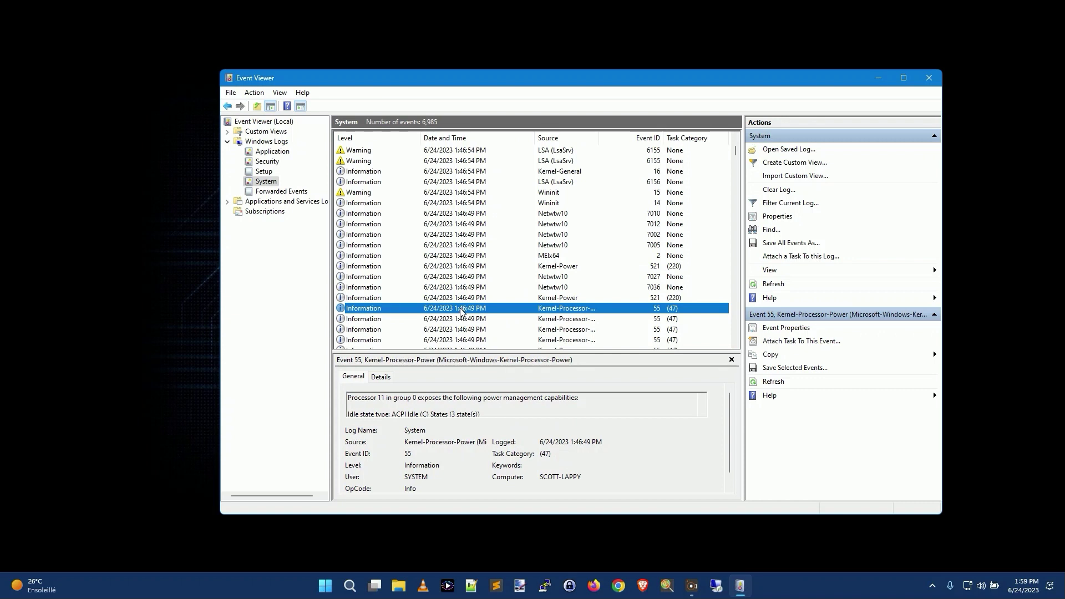
- Inspect the 7031 Error event's details and bring up Filter Current Log for the System log
{"action": "scroll", "coordinate": [461, 311], "scroll_direction": "down", "scroll_amount": 1}
{"action": "scroll", "coordinate": [470, 277], "scroll_direction": "up", "scroll_amount": 6}
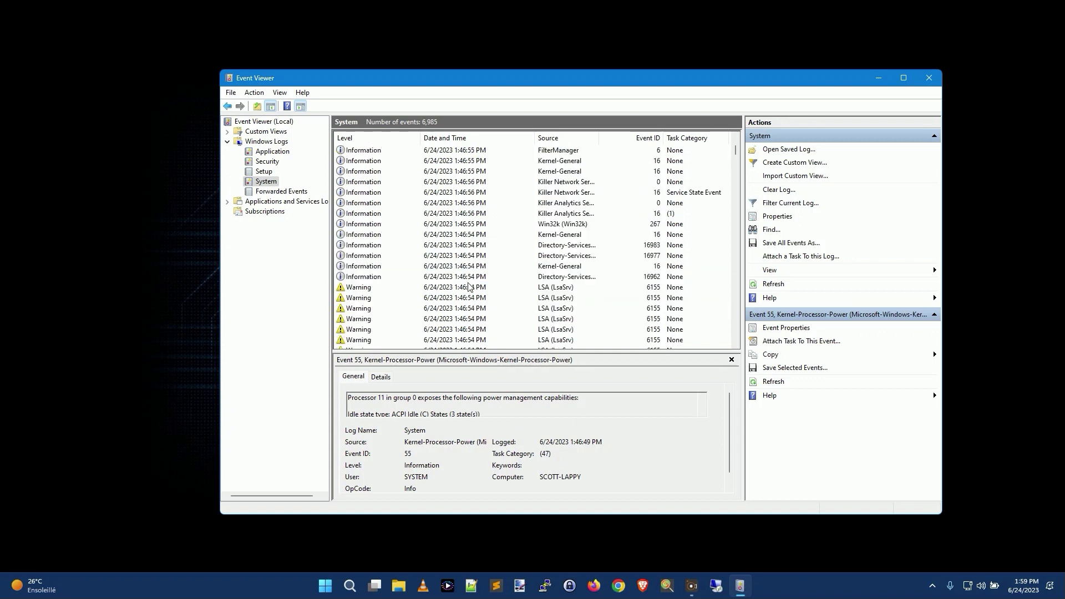
{"action": "scroll", "coordinate": [474, 258], "scroll_direction": "up", "scroll_amount": 10}
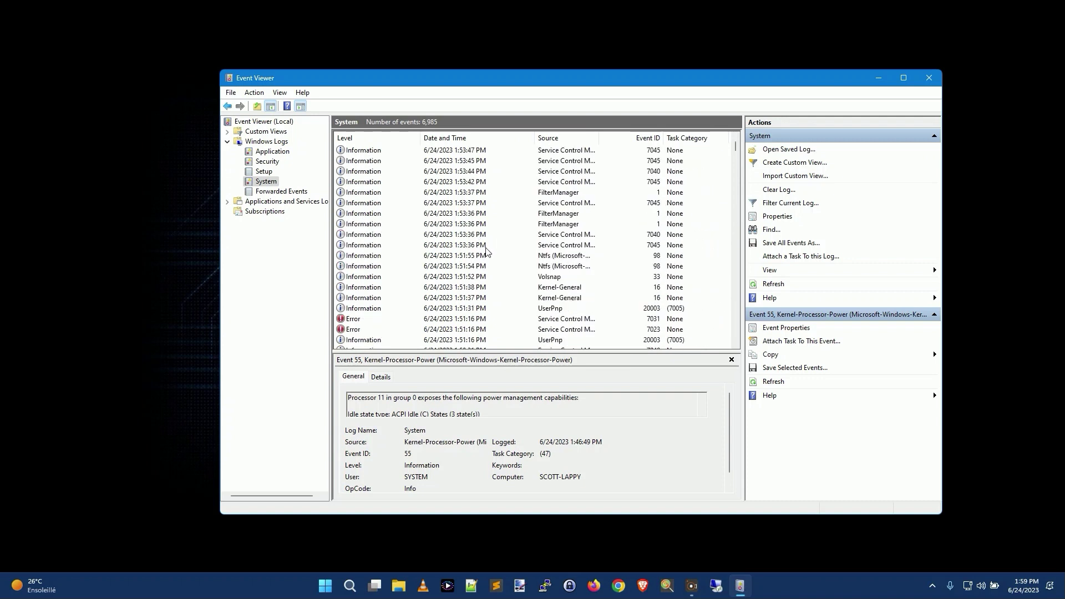
{"action": "left_click", "coordinate": [356, 226]}
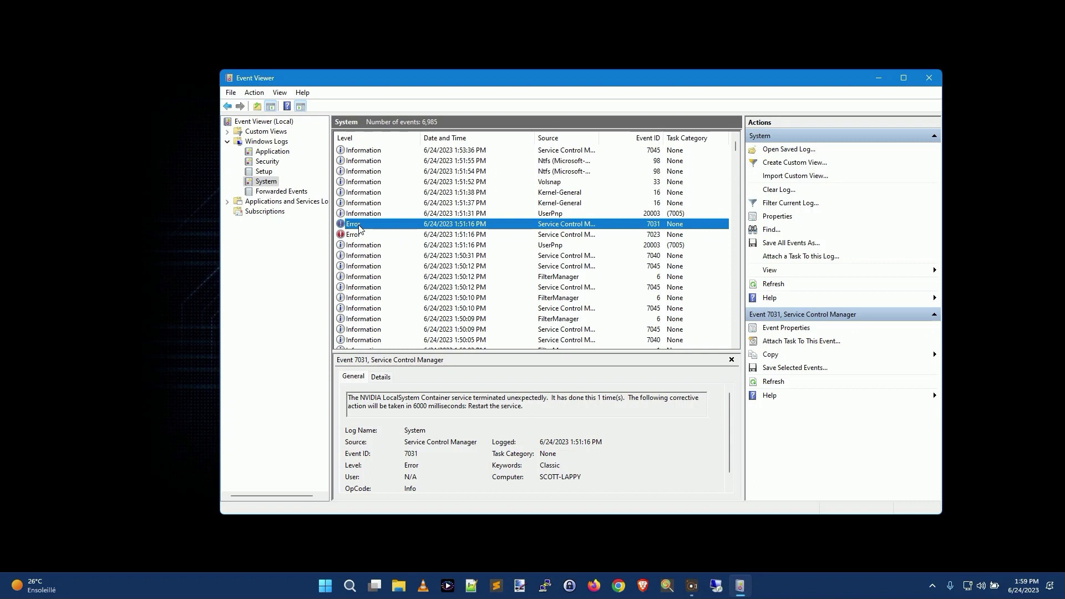
{"action": "scroll", "coordinate": [360, 229], "scroll_direction": "up", "scroll_amount": 7}
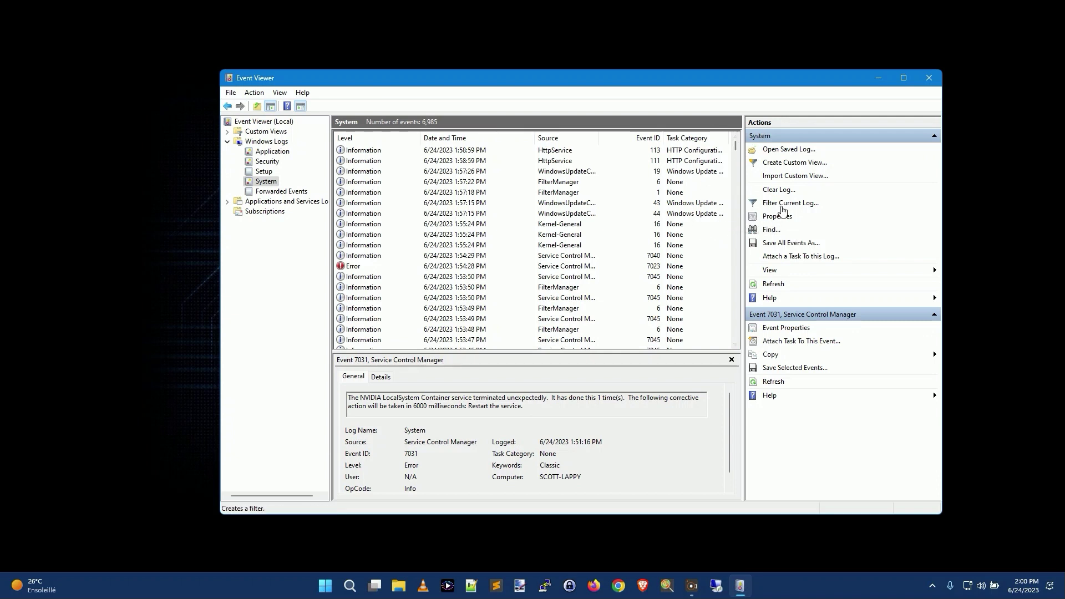
{"action": "left_click", "coordinate": [787, 204]}
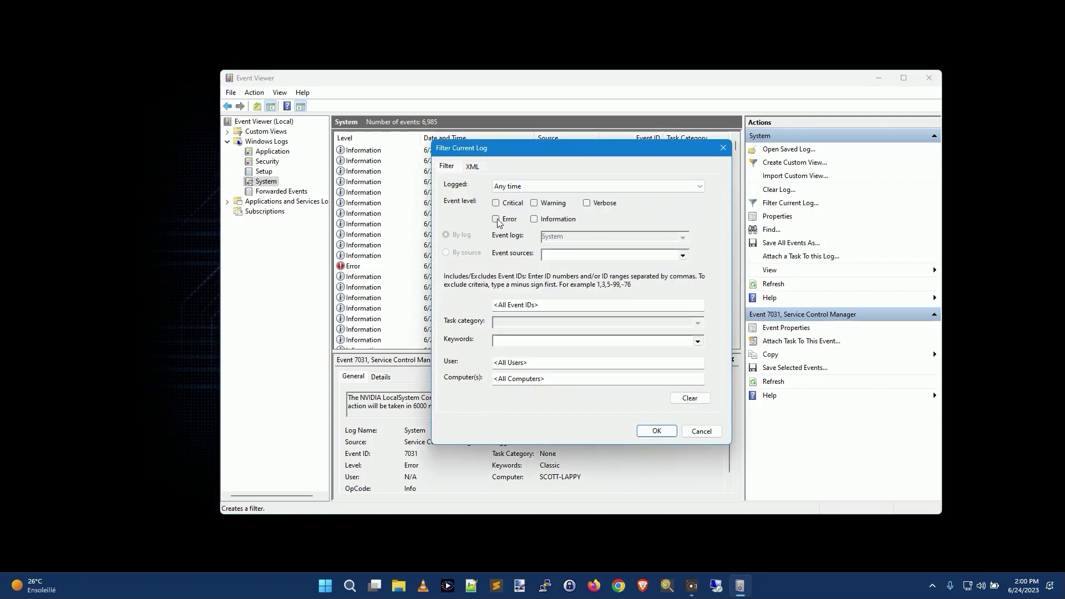
- Apply the Error-only level filter so just the System log's 80 Error events are listed
{"action": "left_click", "coordinate": [653, 431]}
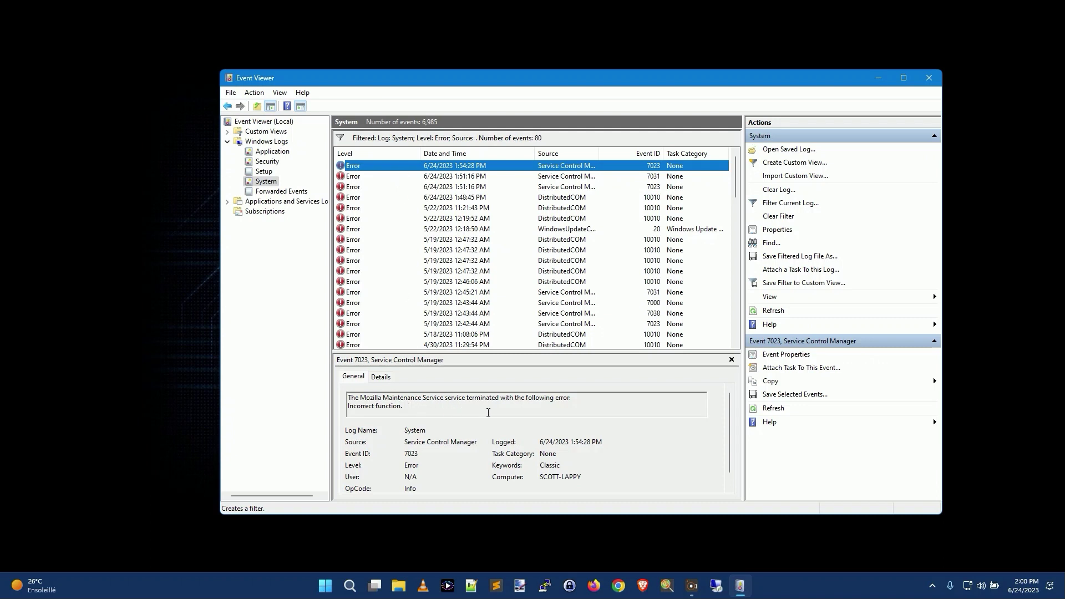
{"action": "left_click", "coordinate": [370, 177]}
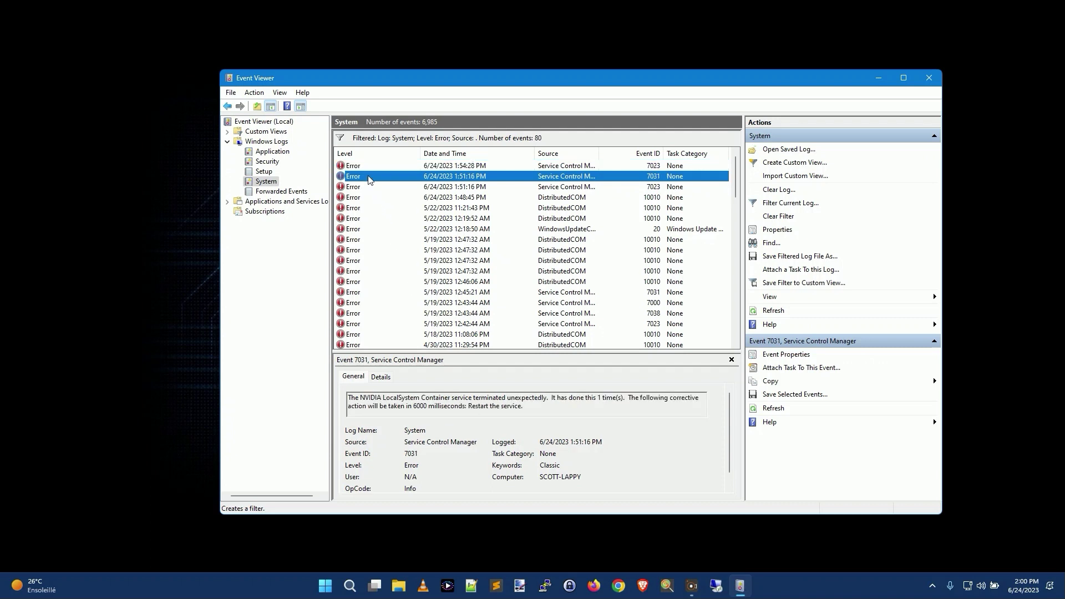
{"action": "left_click", "coordinate": [364, 191]}
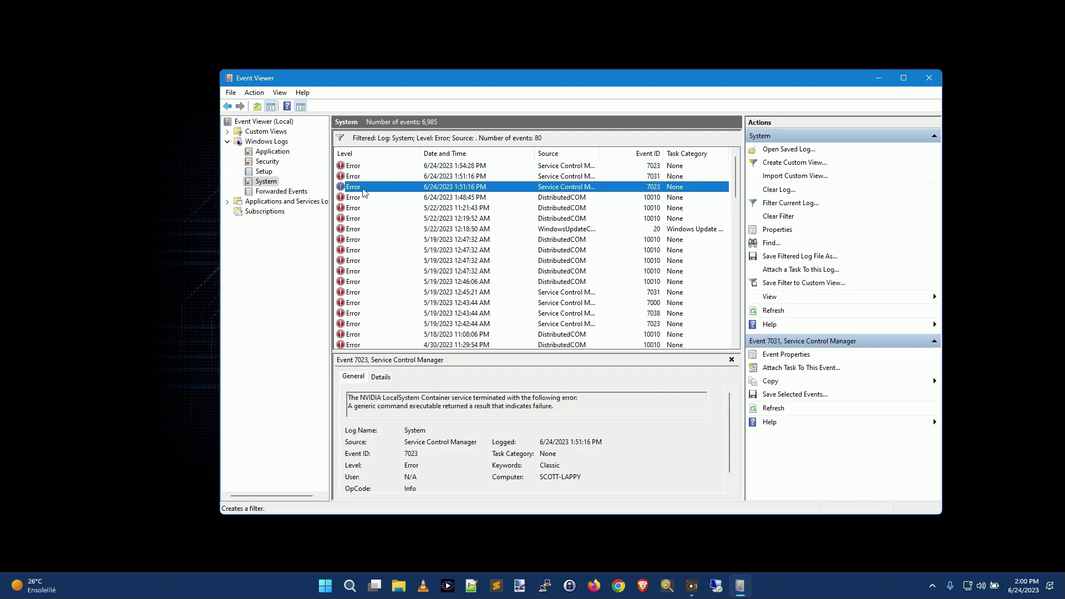
{"action": "left_click", "coordinate": [361, 202]}
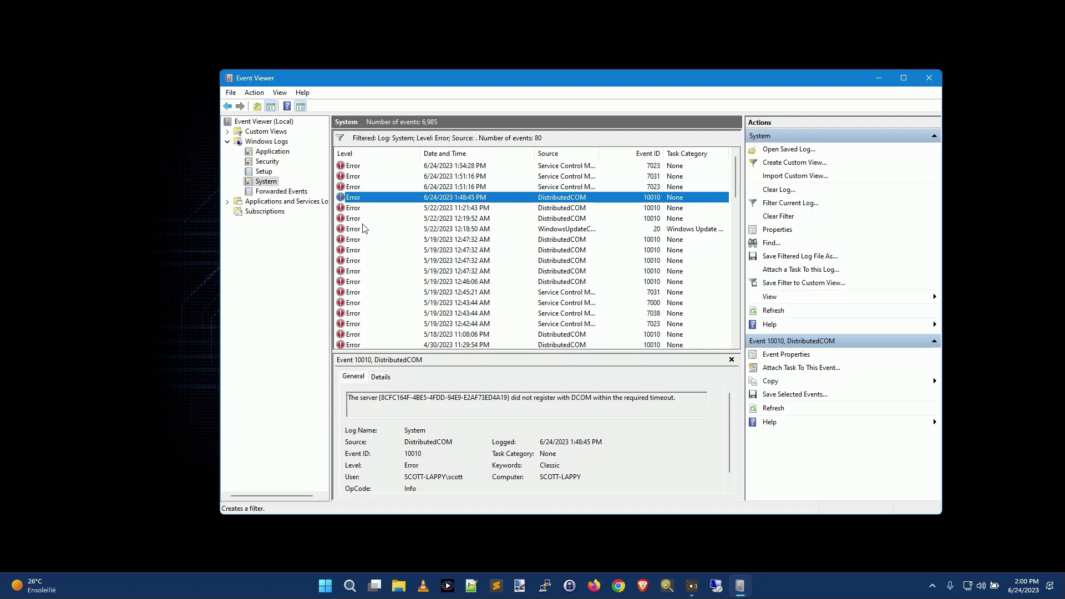
{"action": "scroll", "coordinate": [414, 265], "scroll_direction": "down", "scroll_amount": 1}
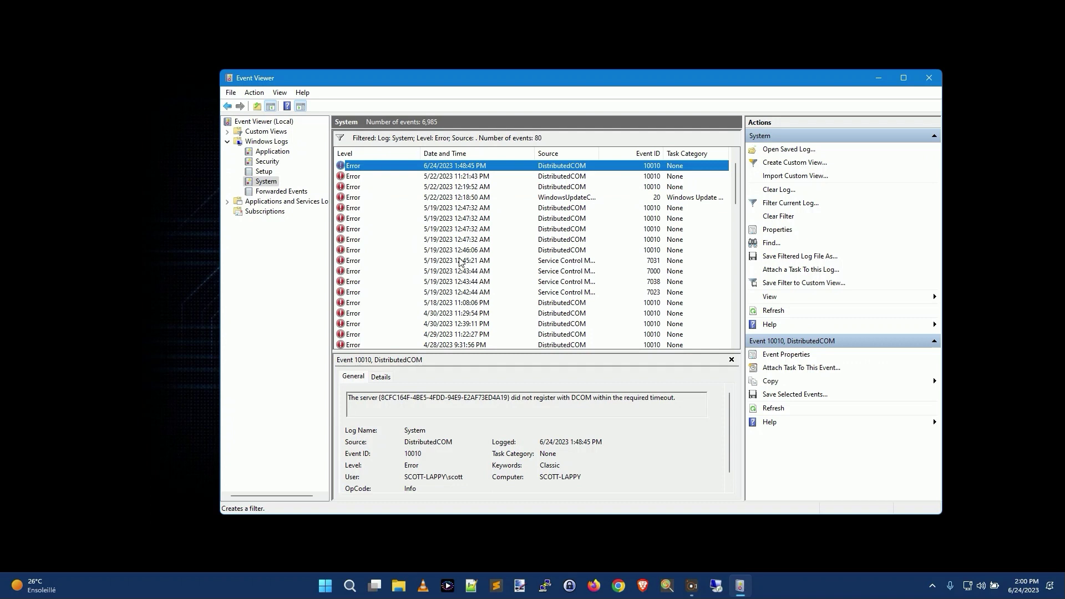
{"action": "scroll", "coordinate": [461, 263], "scroll_direction": "up", "scroll_amount": 1}
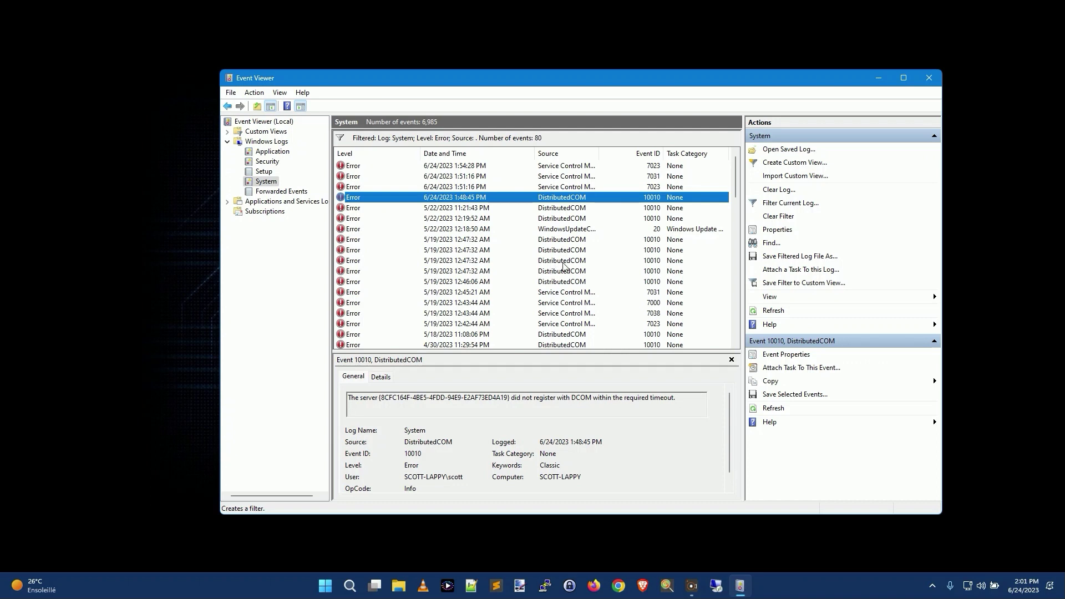
{"action": "left_click", "coordinate": [930, 77]}
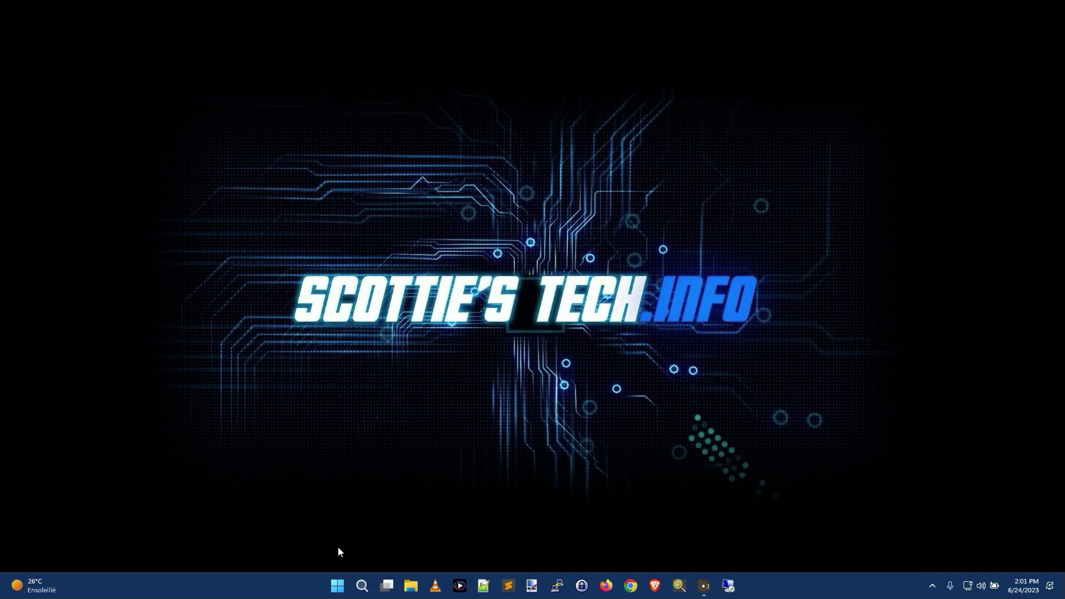
- Search Start for 'relia' and launch View reliability history from the results
{"action": "left_click", "coordinate": [338, 585]}
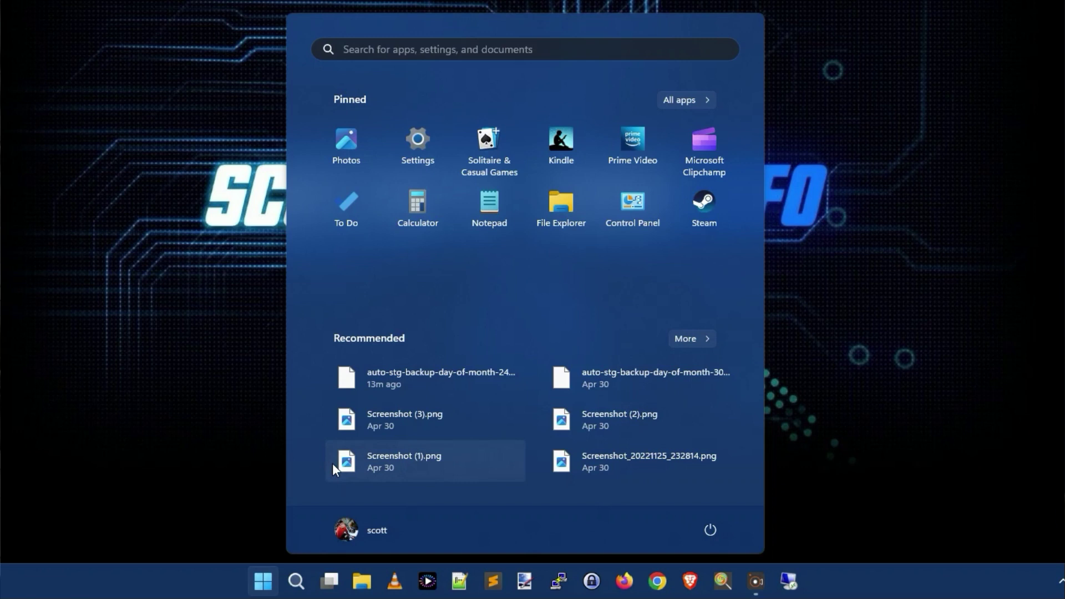
{"action": "type", "text": "relia"}
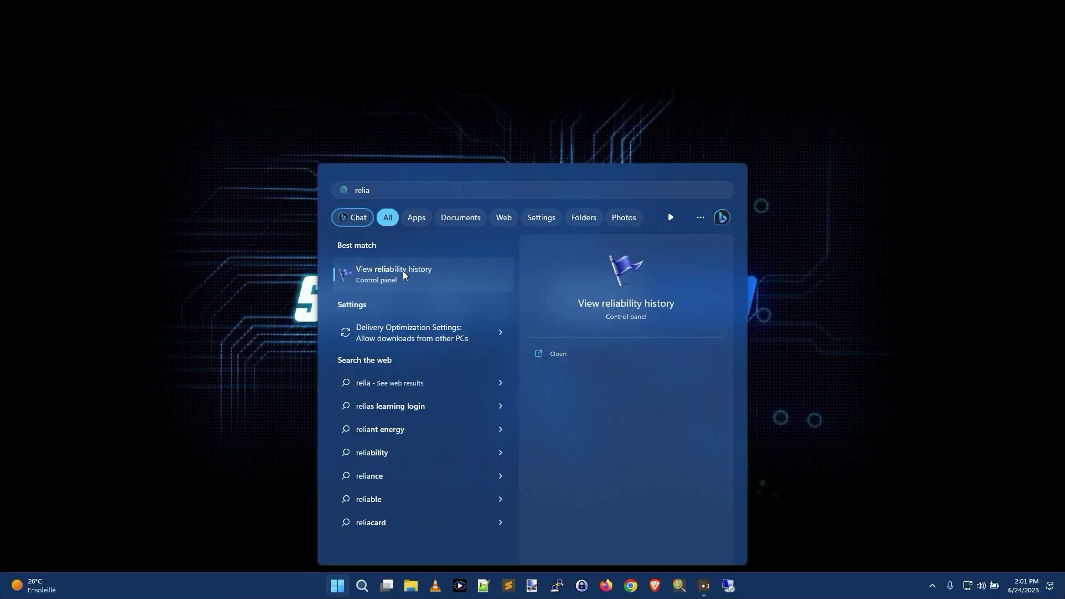
{"action": "left_click", "coordinate": [351, 157]}
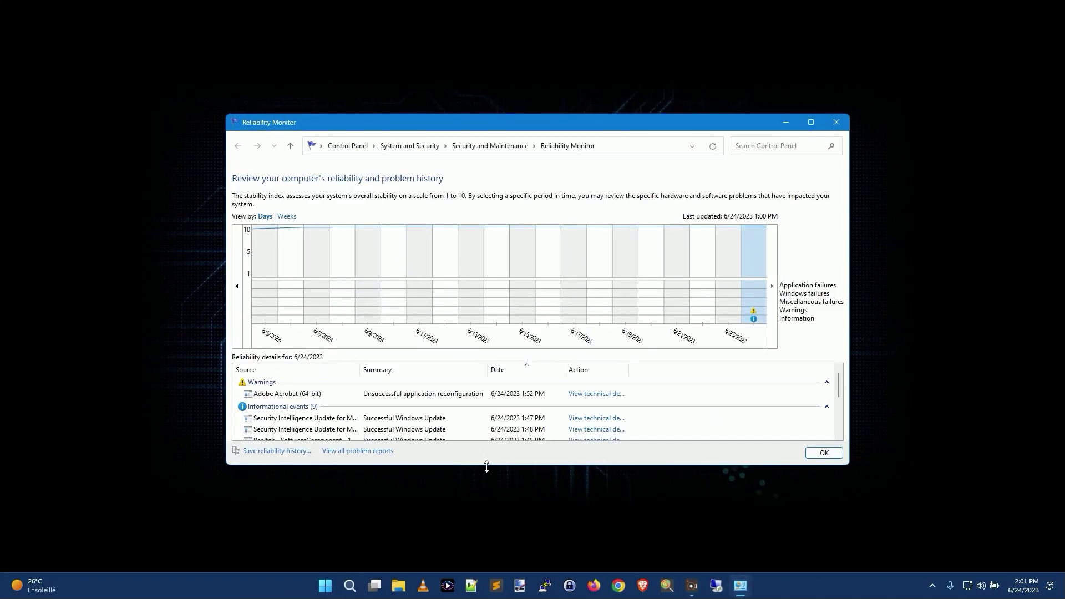
- Enlarge Reliability Monitor and select 6/24, showing one Adobe Acrobat warning and 9 informational events
{"action": "left_click_drag", "start_coordinate": [486, 466], "coordinate": [484, 538]}
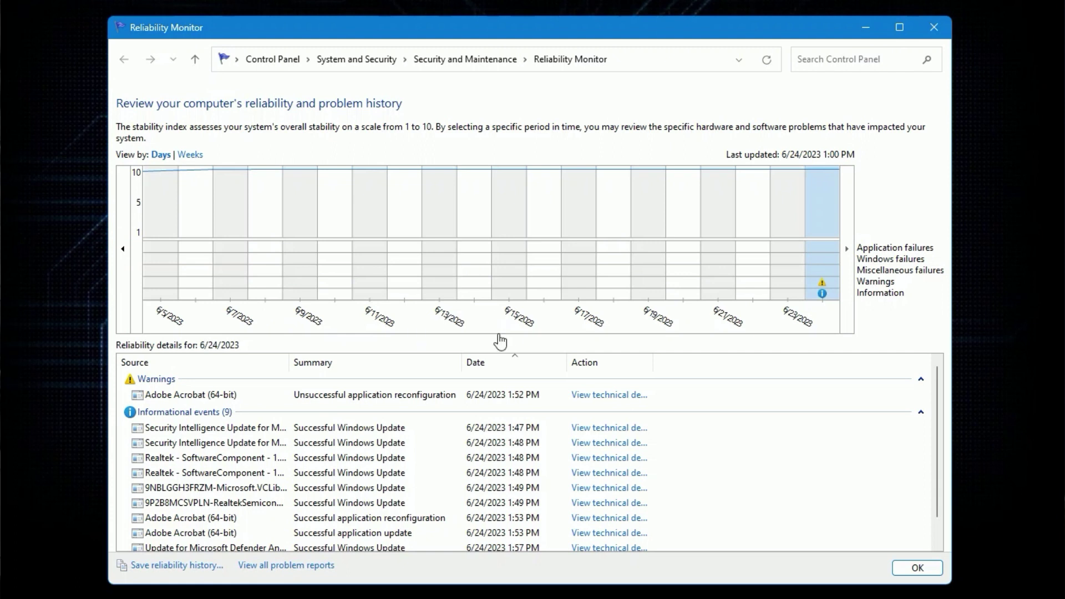
{"action": "scroll", "coordinate": [641, 476], "scroll_direction": "down", "scroll_amount": 1}
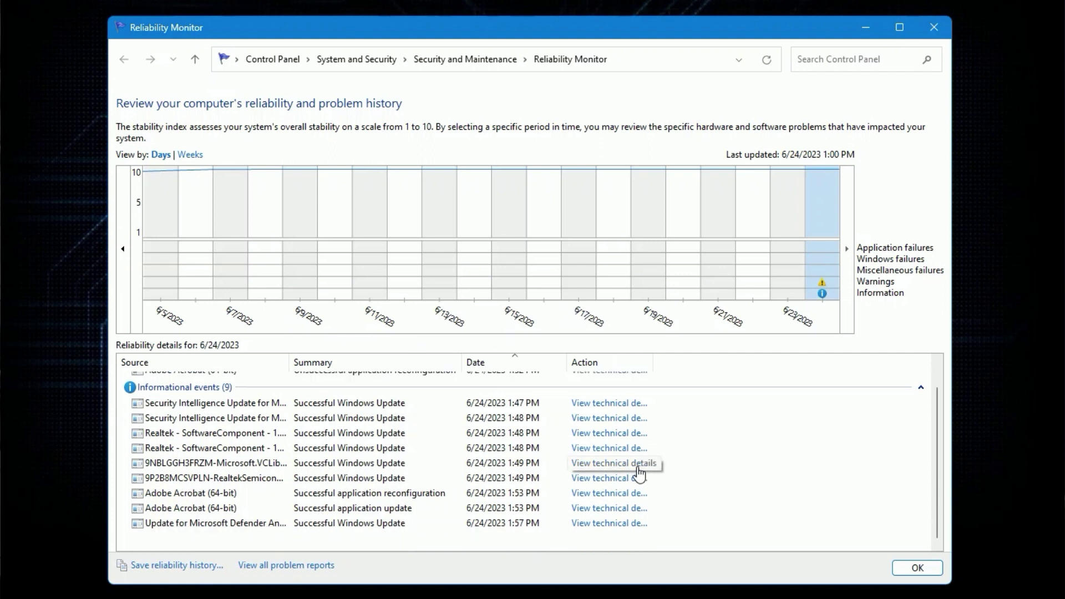
{"action": "scroll", "coordinate": [638, 473], "scroll_direction": "up", "scroll_amount": 1}
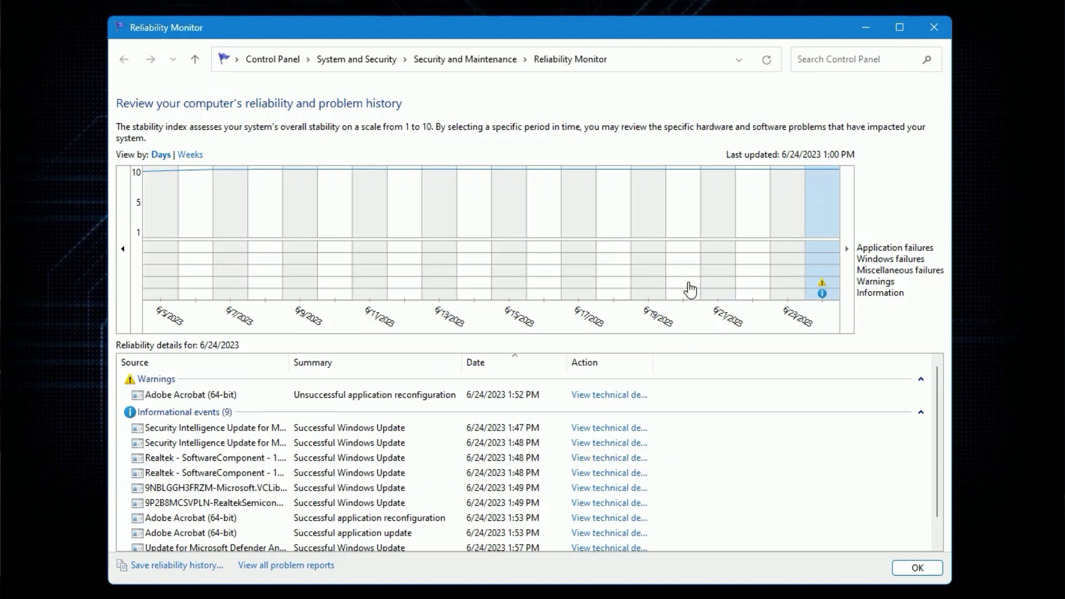
{"action": "left_click", "coordinate": [824, 288]}
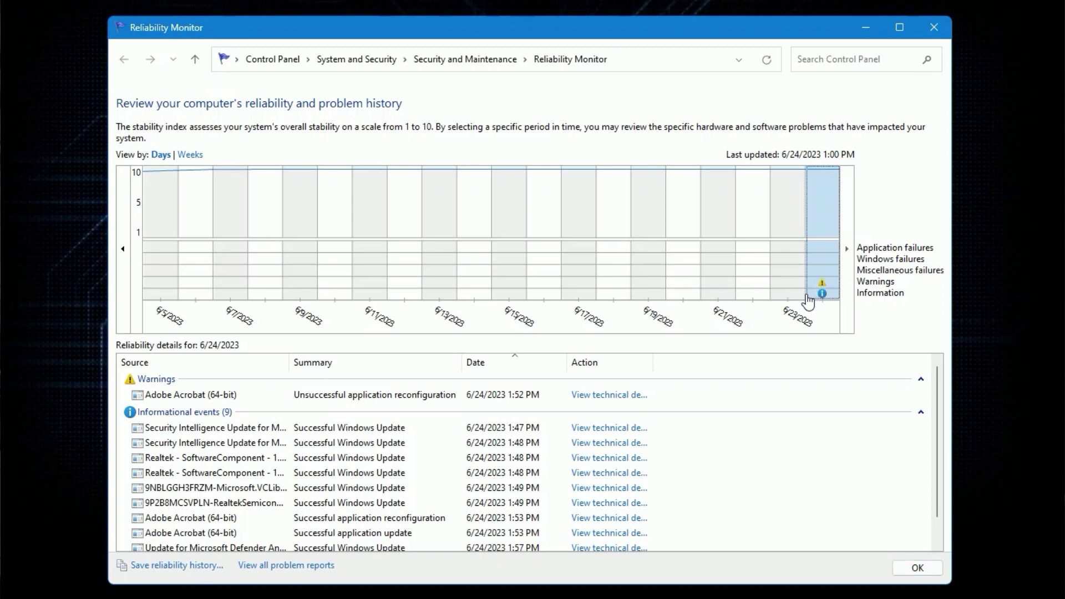
{"action": "left_click", "coordinate": [800, 296]}
{"action": "left_click", "coordinate": [824, 289]}
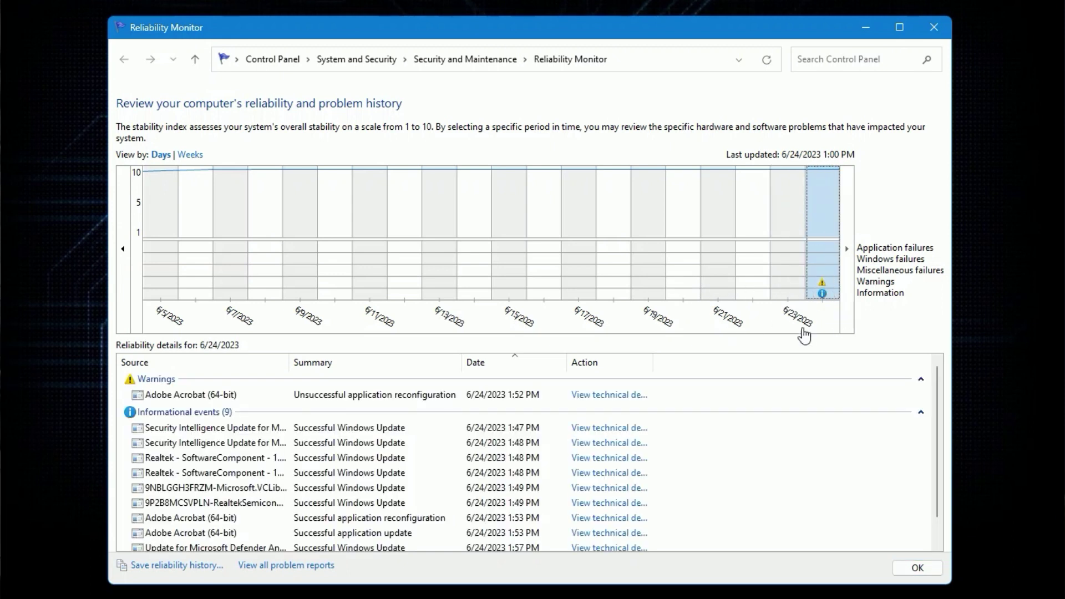